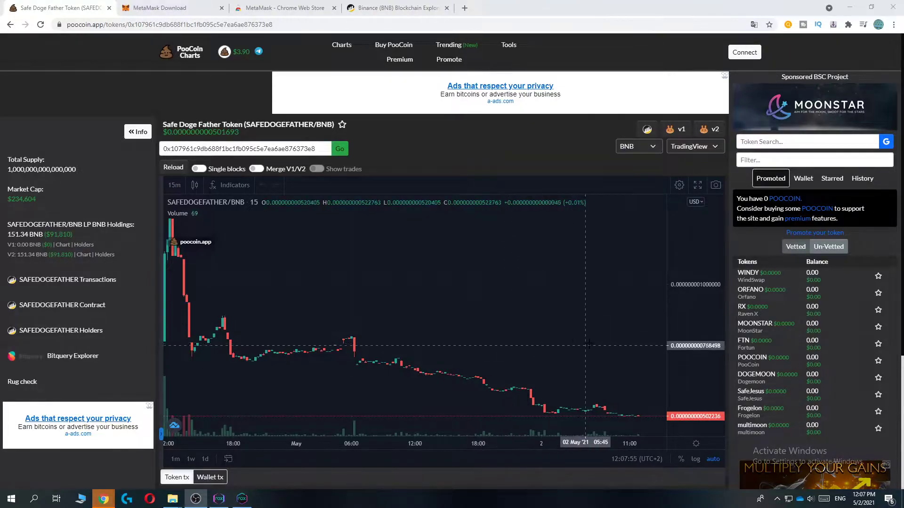
Go from the MetaMask download page to MetaMask's Chrome Web Store listing
scroll(513, 313, down, 5)
scroll(523, 306, up, 4)
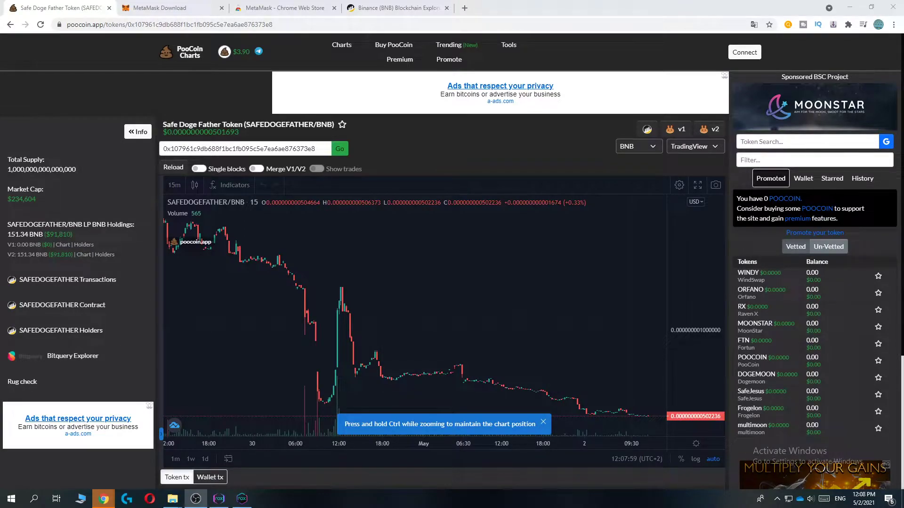
scroll(524, 306, down, 5)
scroll(529, 342, up, 3)
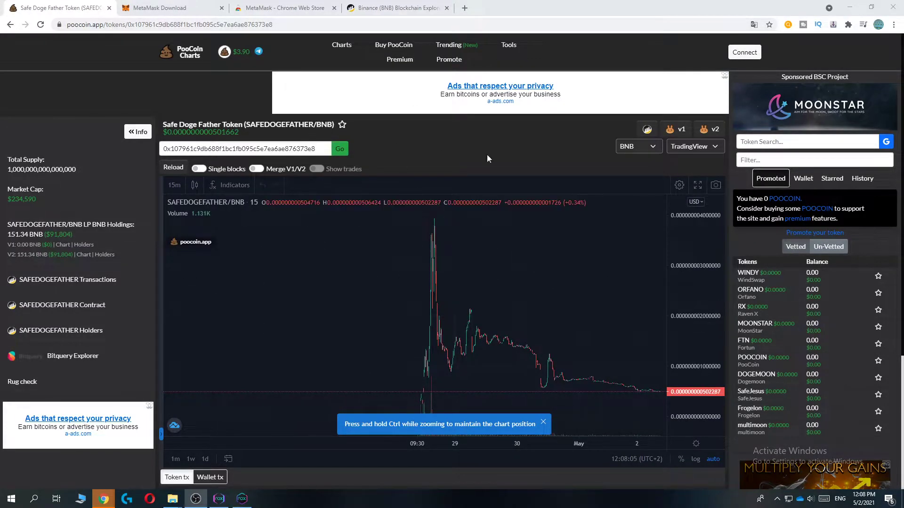
scroll(483, 323, up, 1)
scroll(656, 379, down, 3)
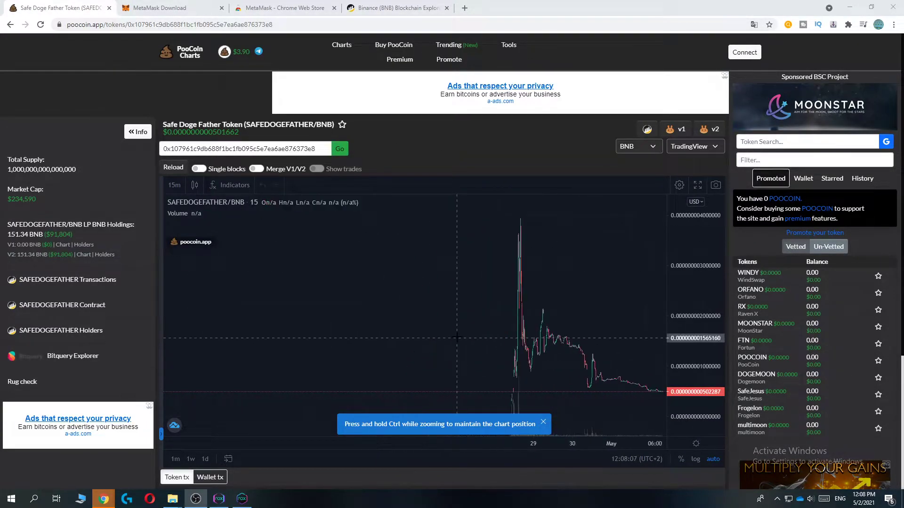
scroll(580, 347, up, 2)
scroll(580, 347, up, 2)
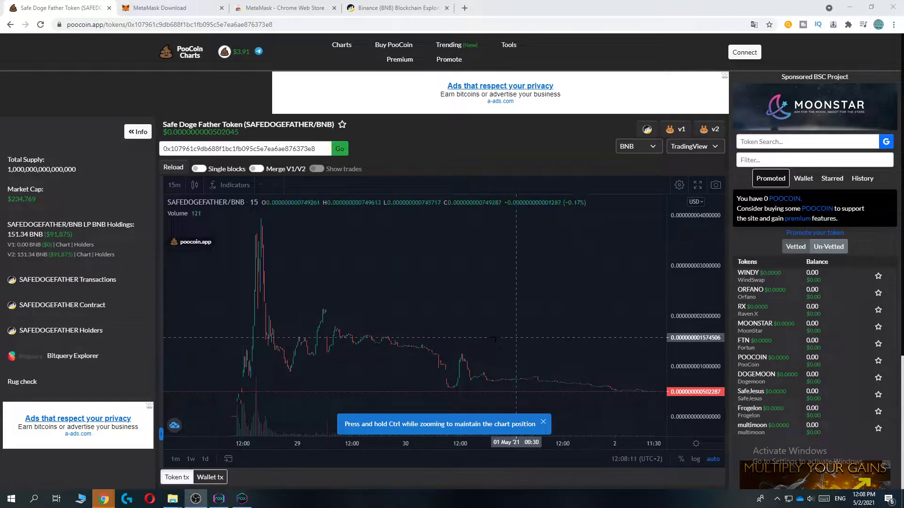
scroll(580, 347, down, 3)
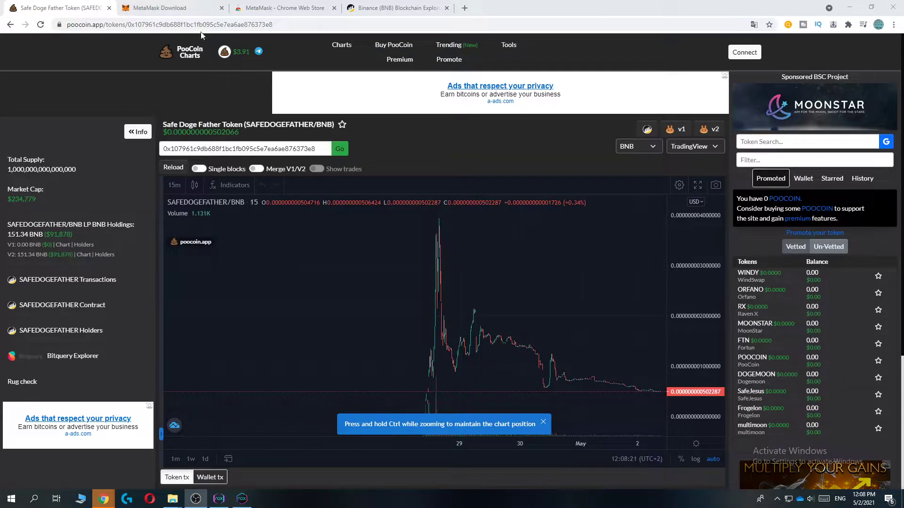
click(170, 8)
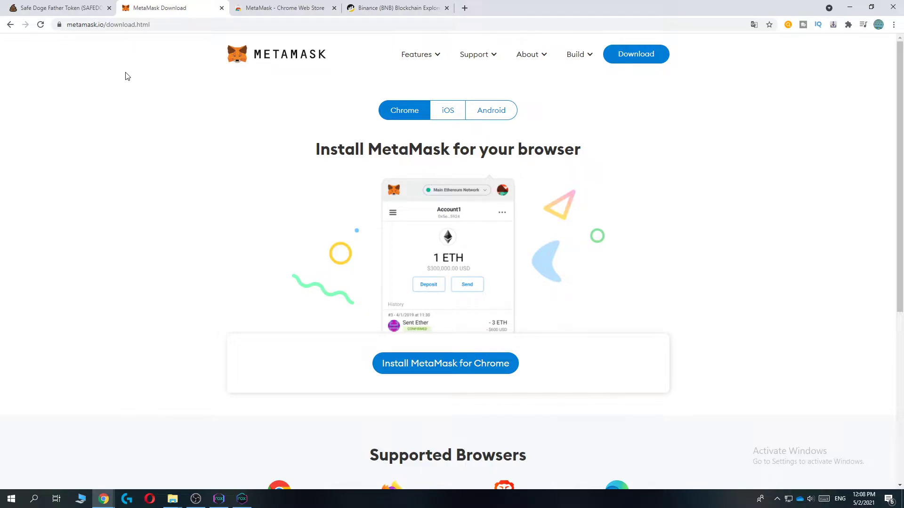
click(425, 368)
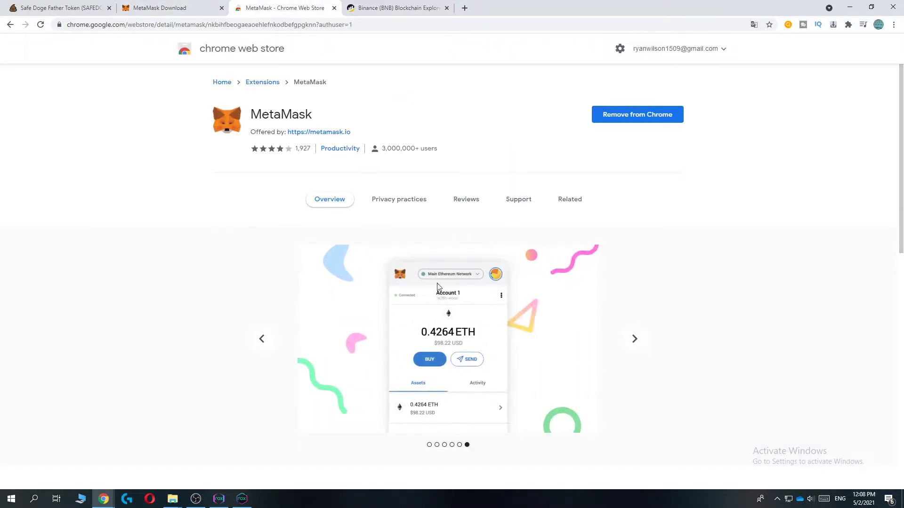
Launch the installed MetaMask wallet from Chrome's extensions menu
drag(312, 114, 261, 110)
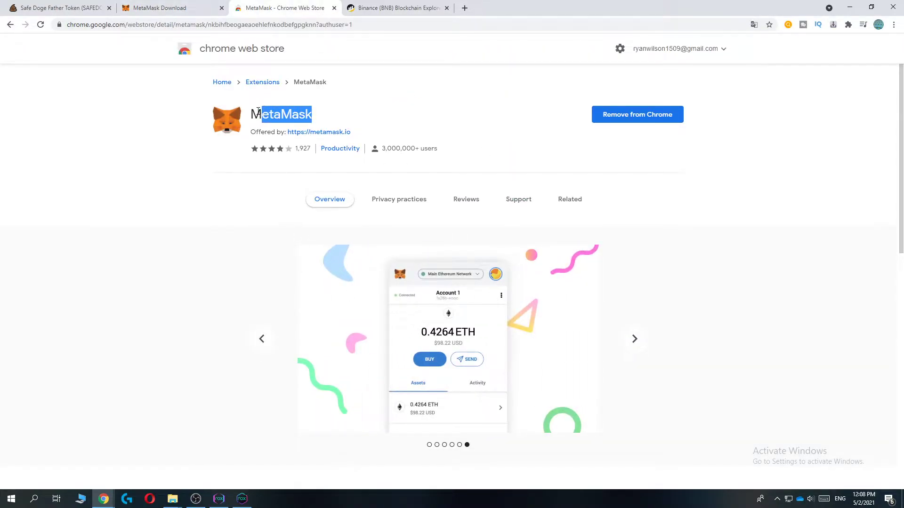
click(385, 113)
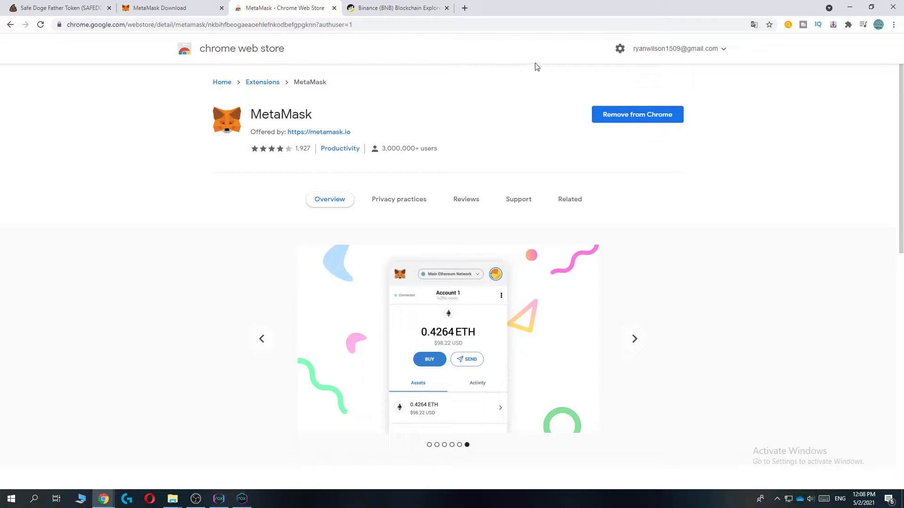
click(848, 26)
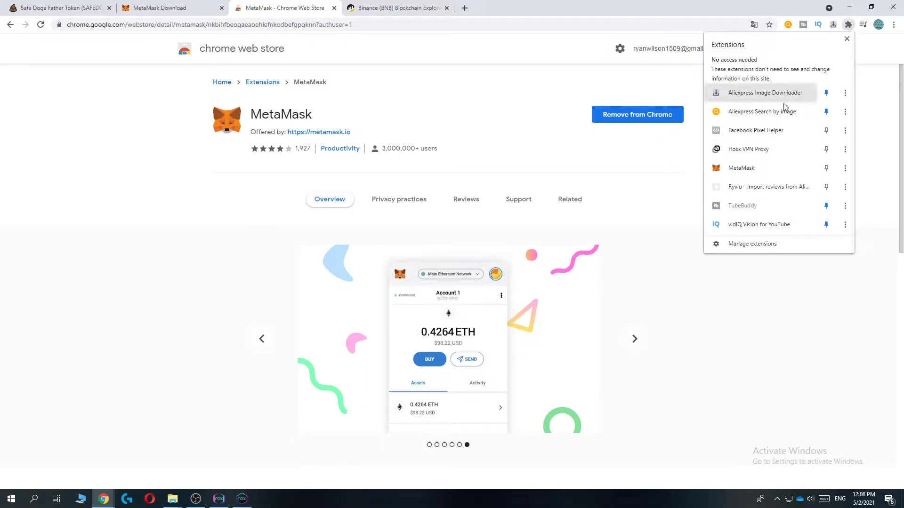
click(756, 167)
click(833, 24)
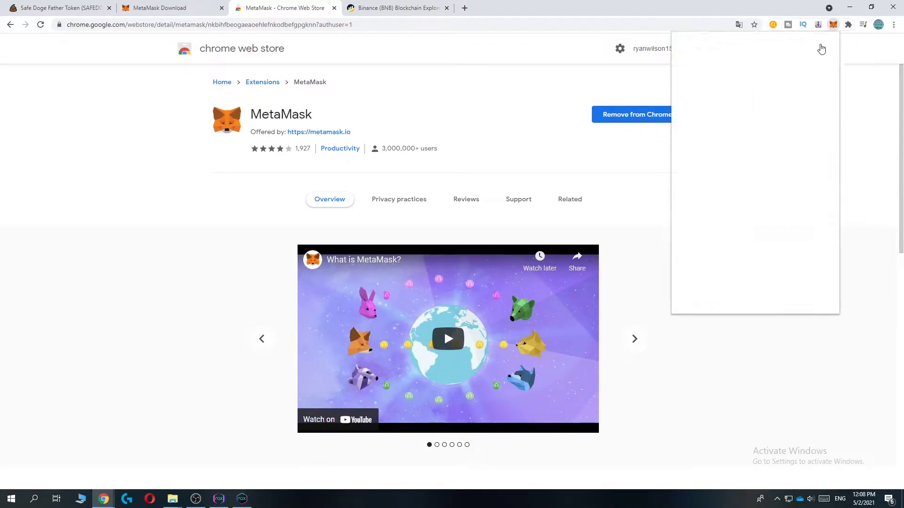
Start a custom network named Binance Smart Chain with the Binance dataseed RPC URL
click(795, 51)
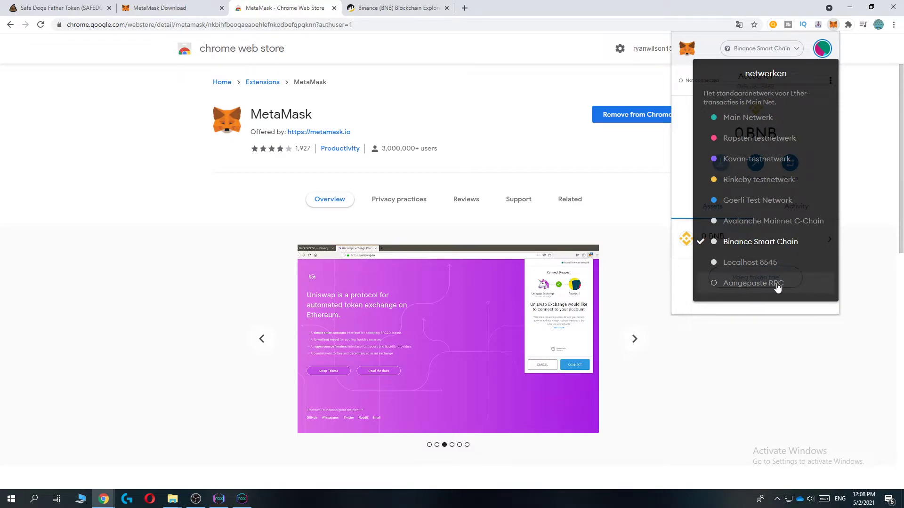
click(753, 284)
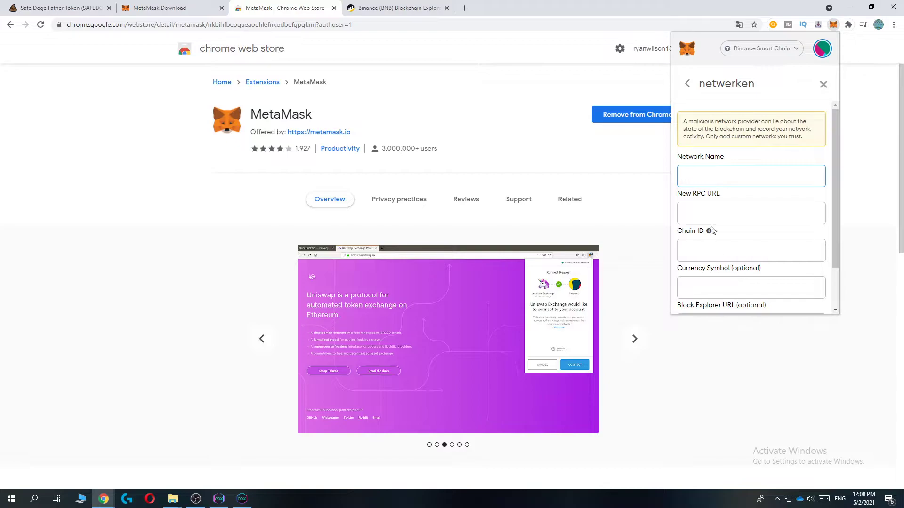
click(710, 172)
click(713, 192)
click(715, 217)
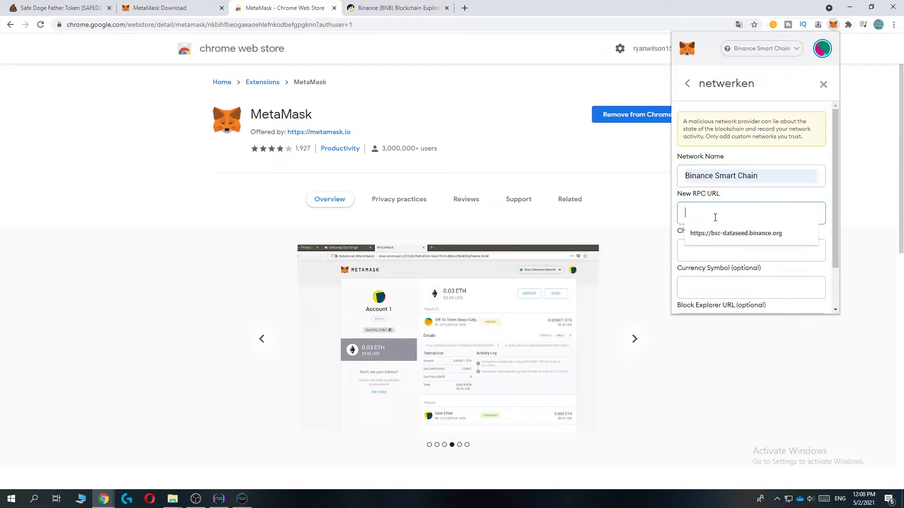
click(736, 233)
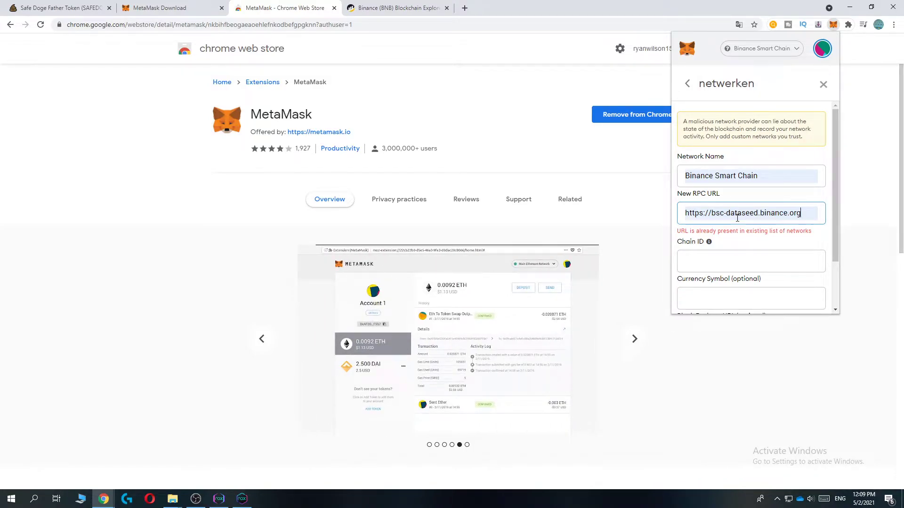
scroll(698, 272, down, 2)
click(697, 202)
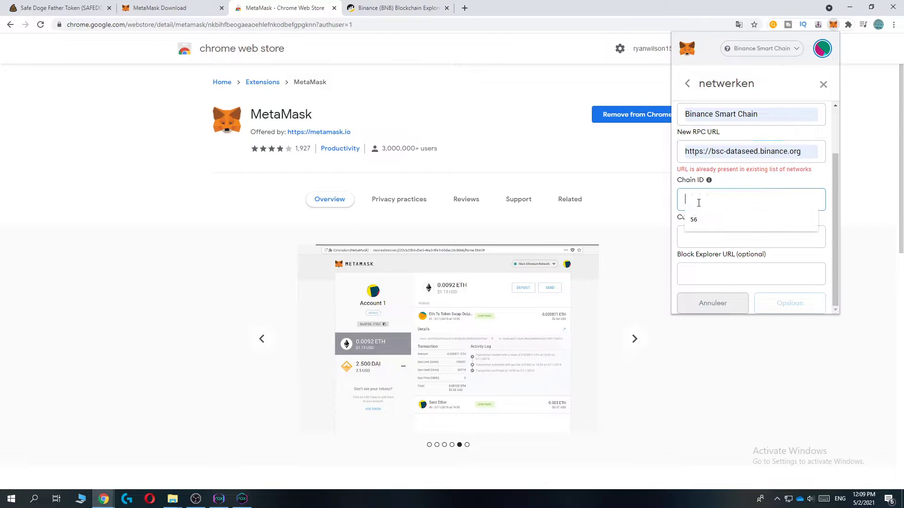
click(700, 217)
click(696, 235)
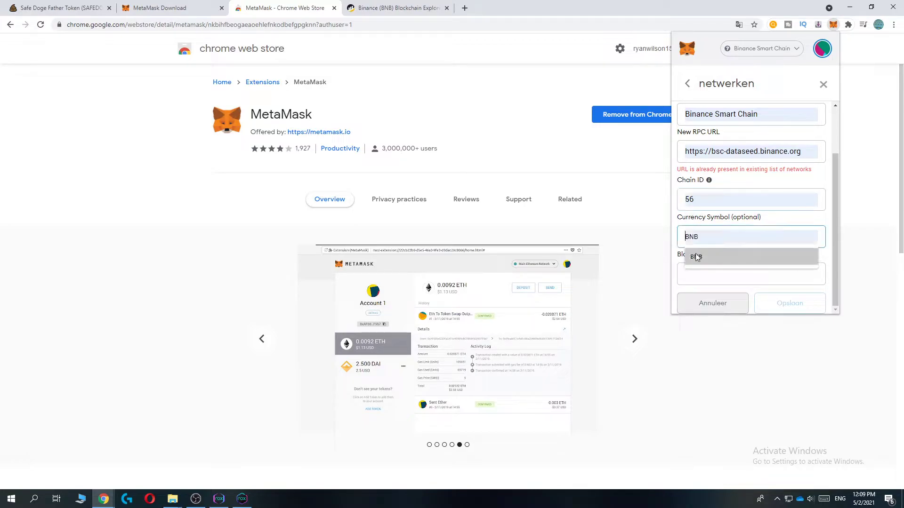
click(696, 253)
click(698, 275)
click(698, 293)
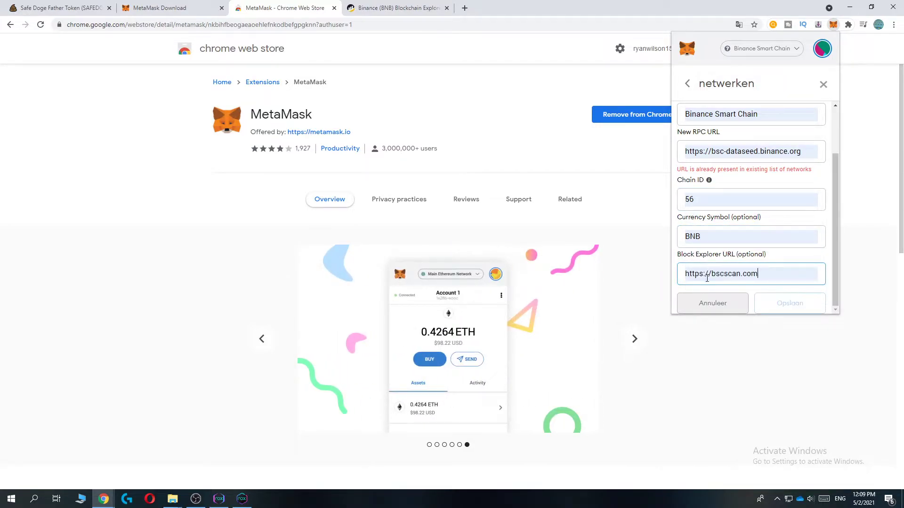
Keep Binance Smart Chain as the active network and copy the Account 1 wallet address
scroll(729, 263, up, 1)
scroll(729, 263, down, 1)
scroll(786, 292, up, 2)
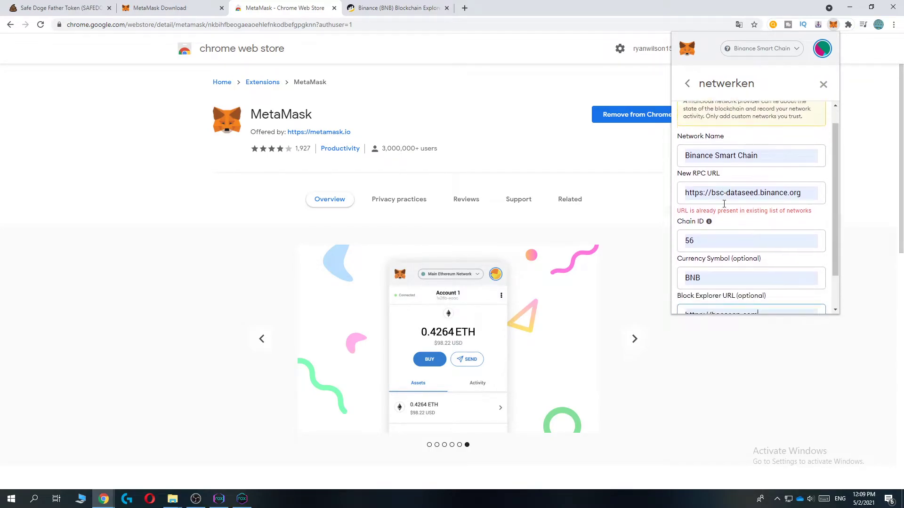
scroll(724, 204, down, 1)
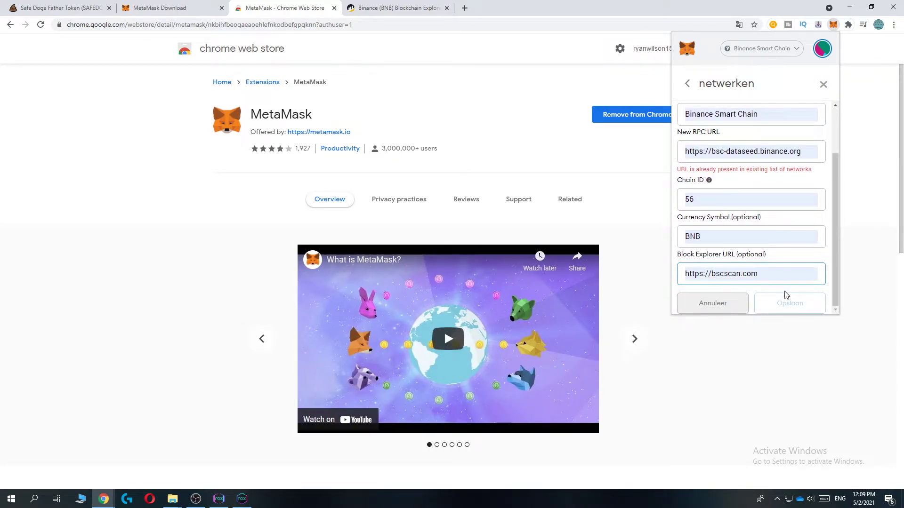
click(761, 55)
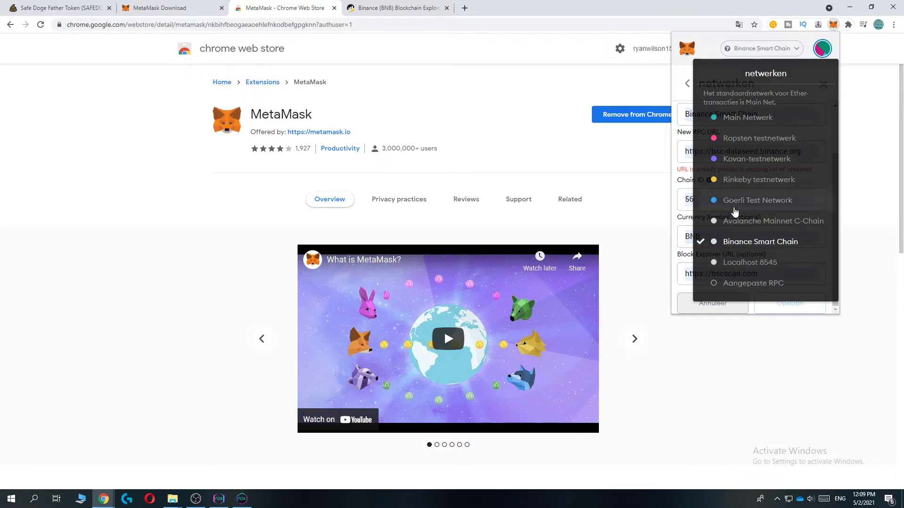
click(728, 241)
click(821, 84)
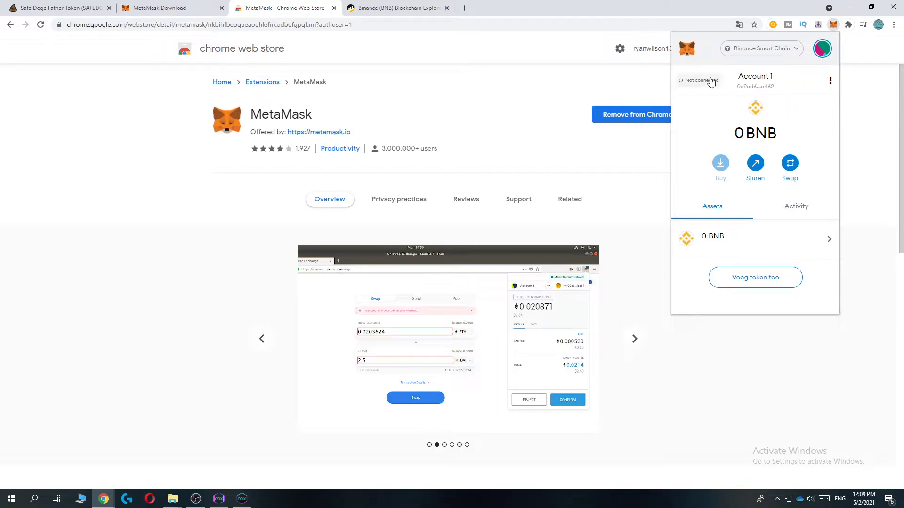
click(749, 84)
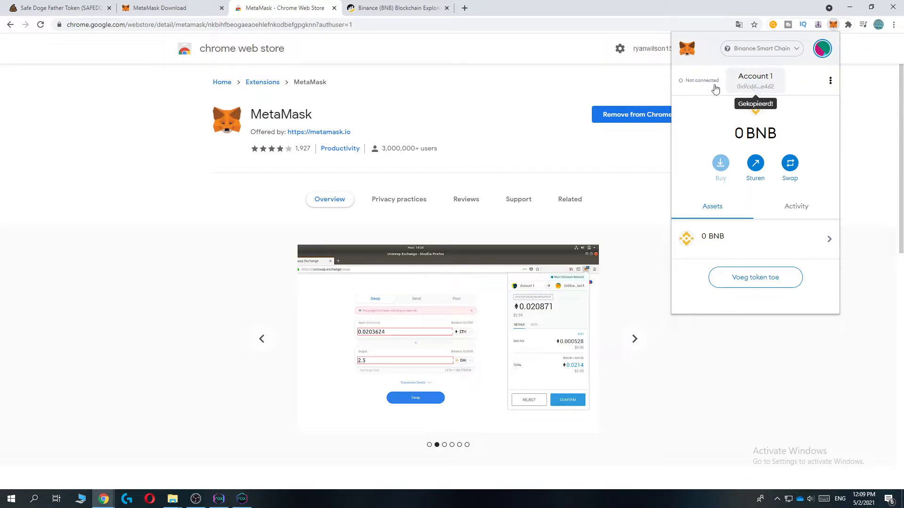
Search the pasted wallet address on BscScan, see its 0 BNB balance, and copy it
click(393, 3)
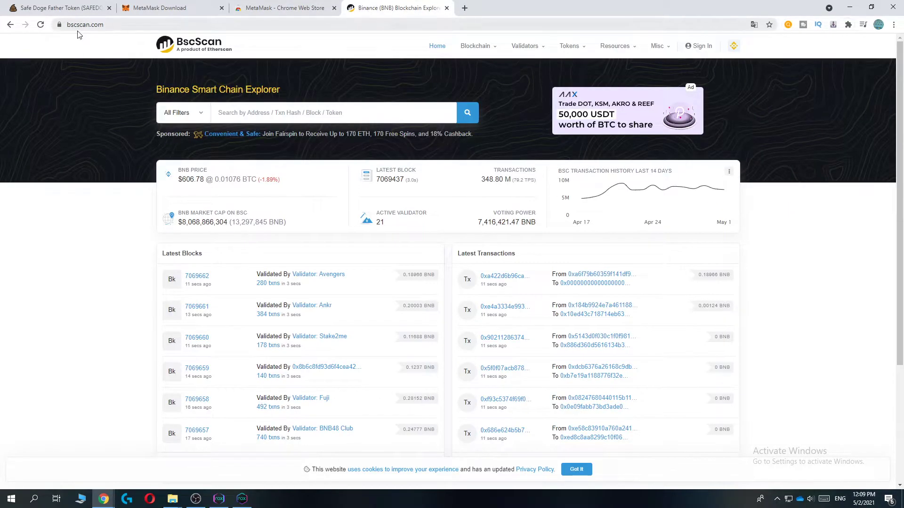
click(257, 119)
text(0x9cd696B7107E26ef7019EAAEe5Ce103f6dece462)
click(467, 113)
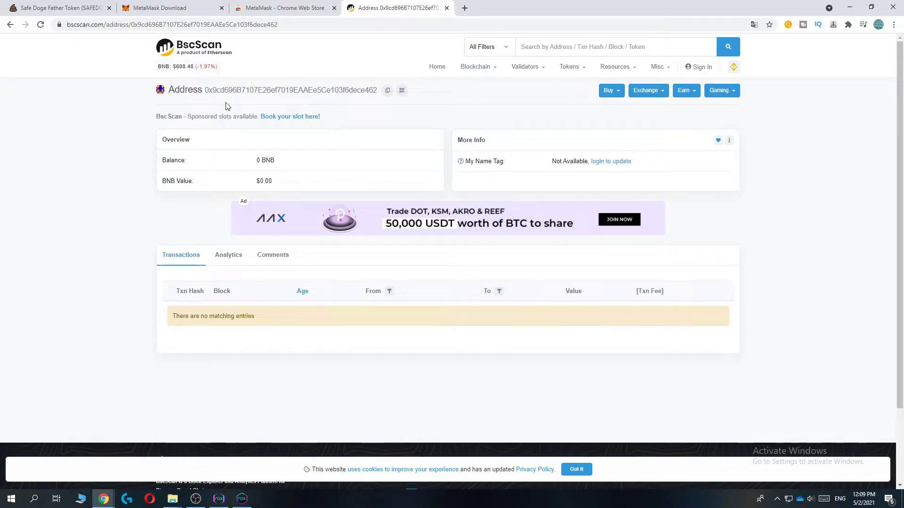
click(387, 90)
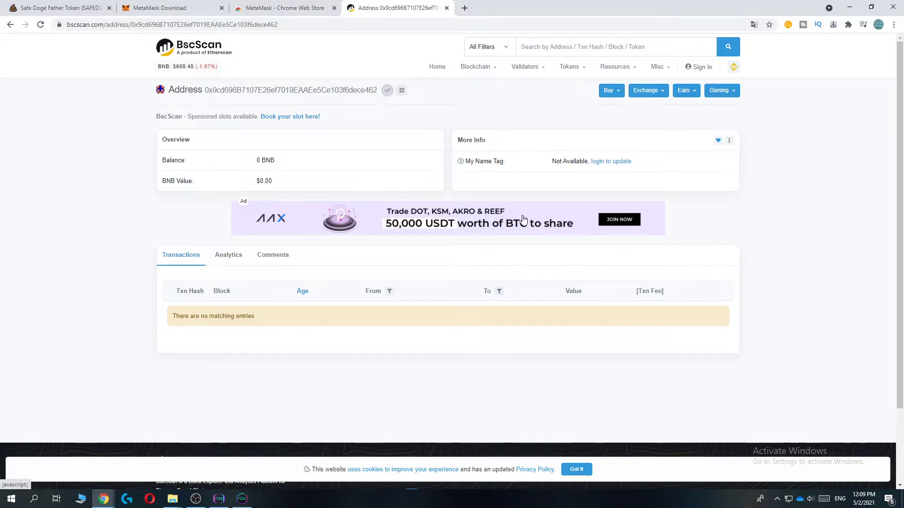
scroll(390, 187, down, 2)
scroll(397, 100, up, 2)
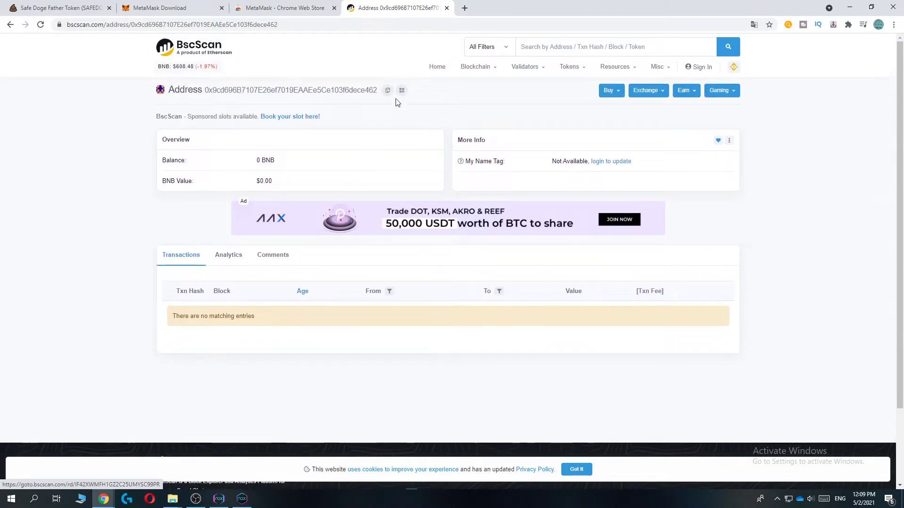
Load binance.com in a new tab and reach the Binance wallet page
click(462, 7)
text(bina)
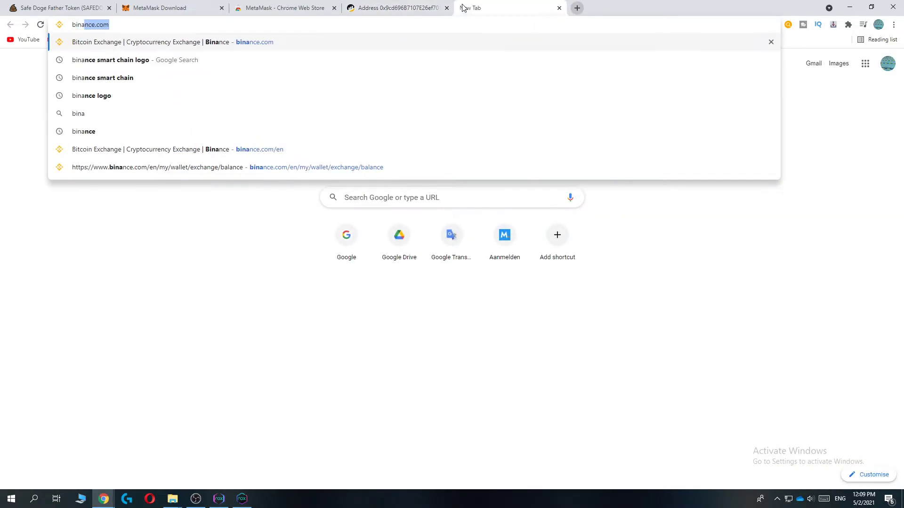
key(Return)
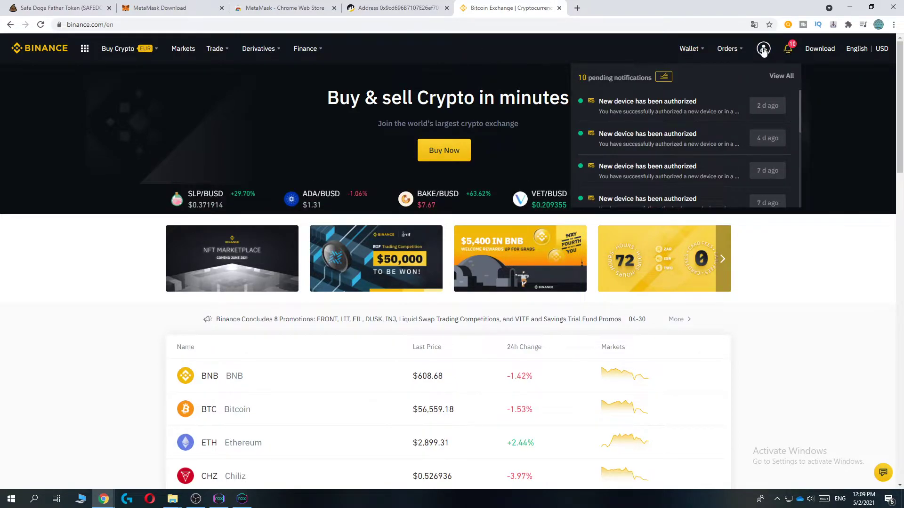
mouse_move(698, 50)
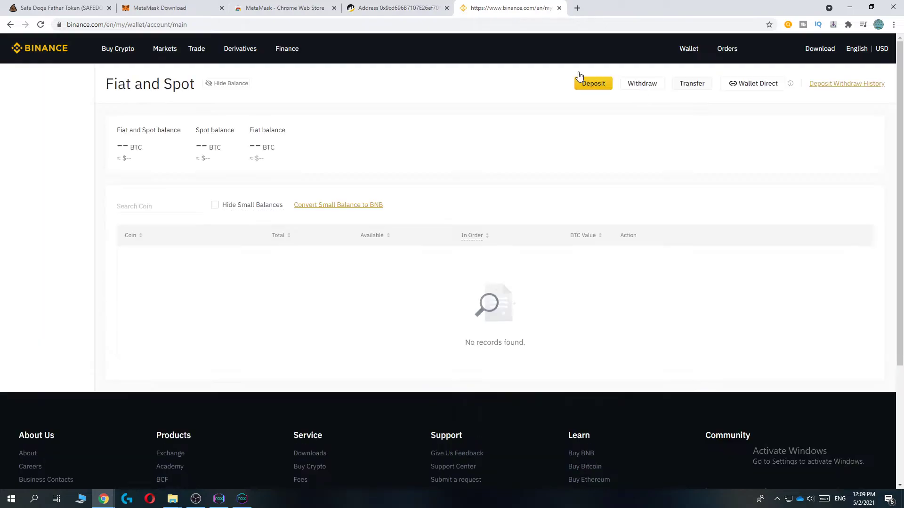
click(397, 8)
click(501, 8)
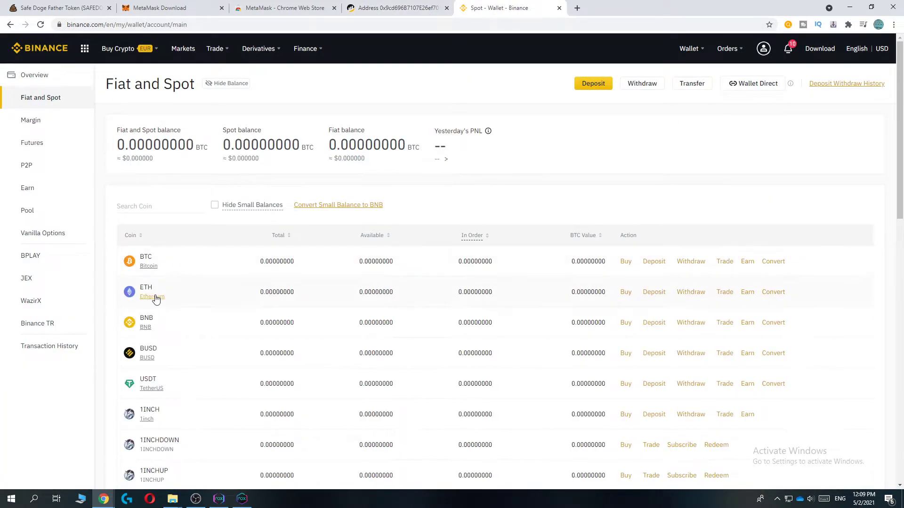
Start a BNB withdrawal with the MetaMask wallet address pasted as recipient
click(691, 323)
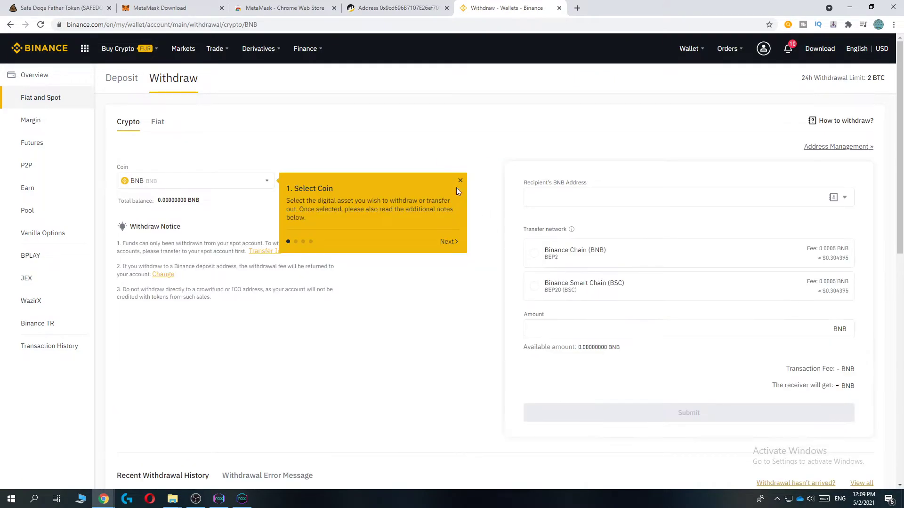
click(459, 181)
click(546, 198)
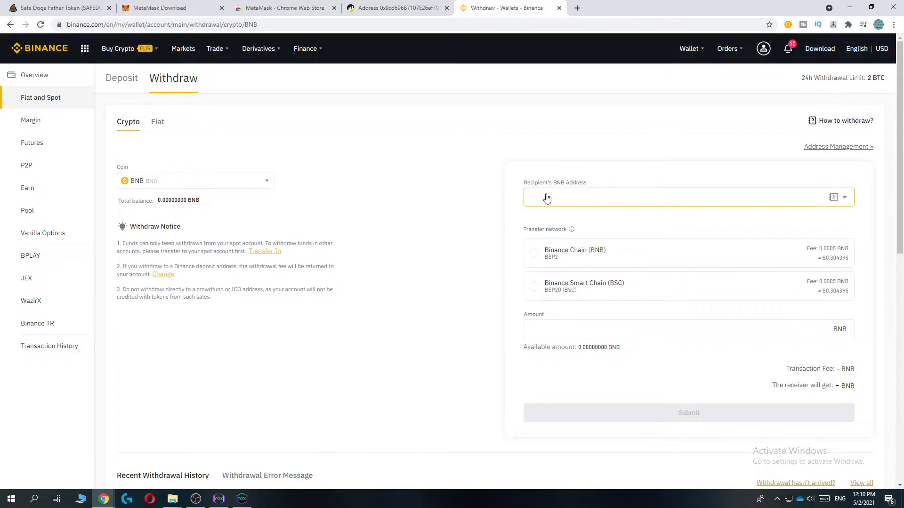
key(ctrl+v)
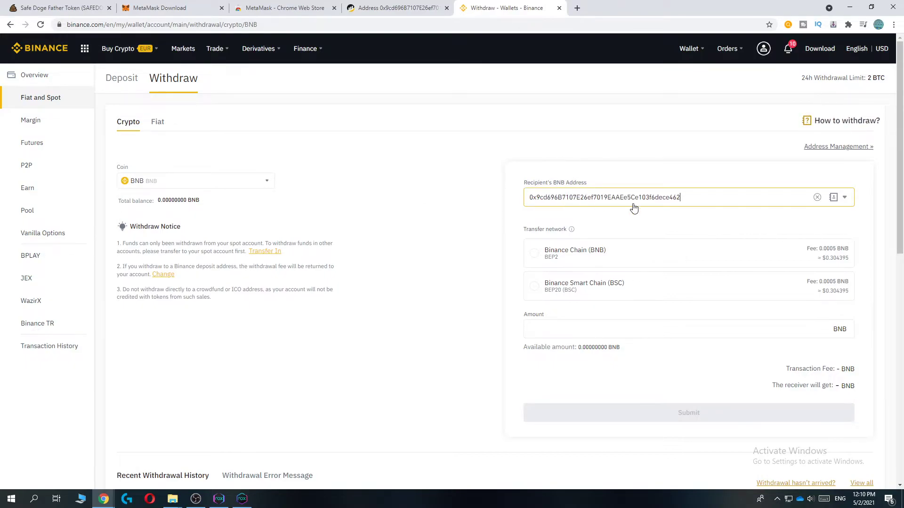
drag(687, 198, 514, 197)
click(531, 144)
Choose the BSC network and enter 100 BNB, which exceeds the 0 balance
scroll(534, 144, down, 2)
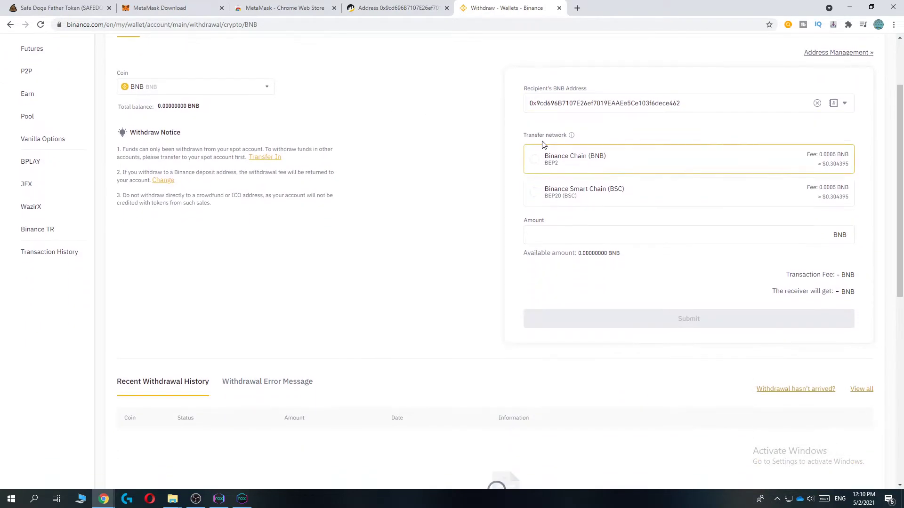
click(559, 197)
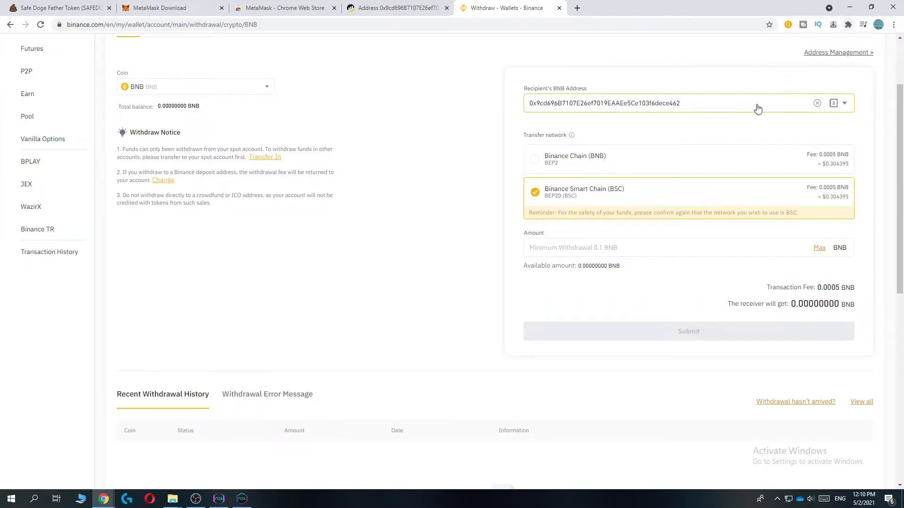
click(554, 256)
text(100)
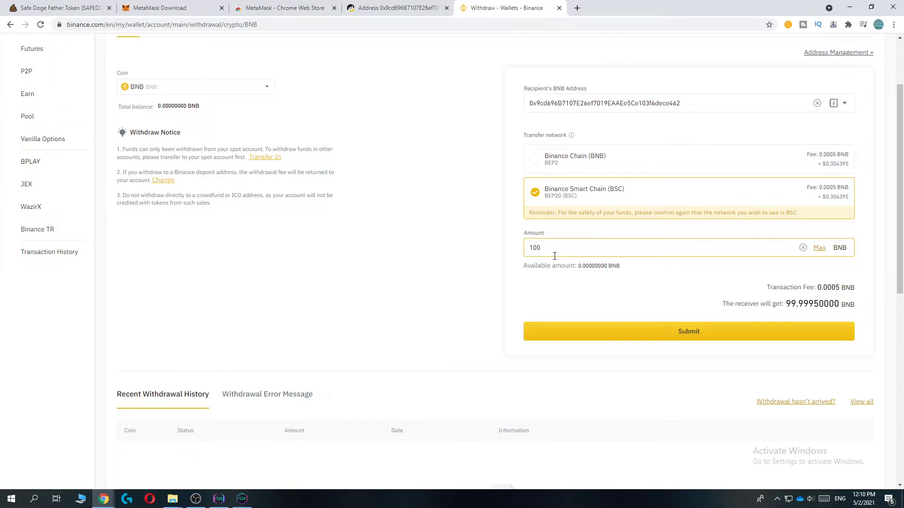
click(556, 285)
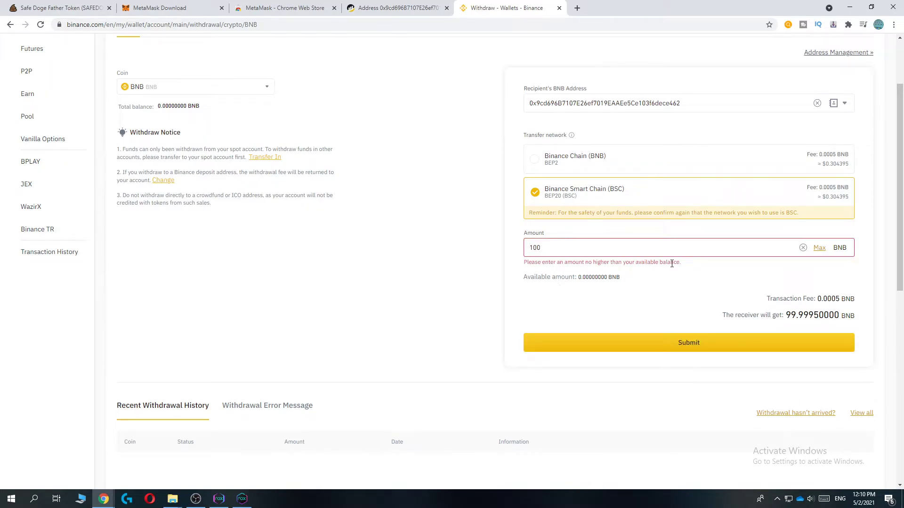
drag(671, 263, 518, 264)
click(546, 275)
scroll(375, 153, up, 1)
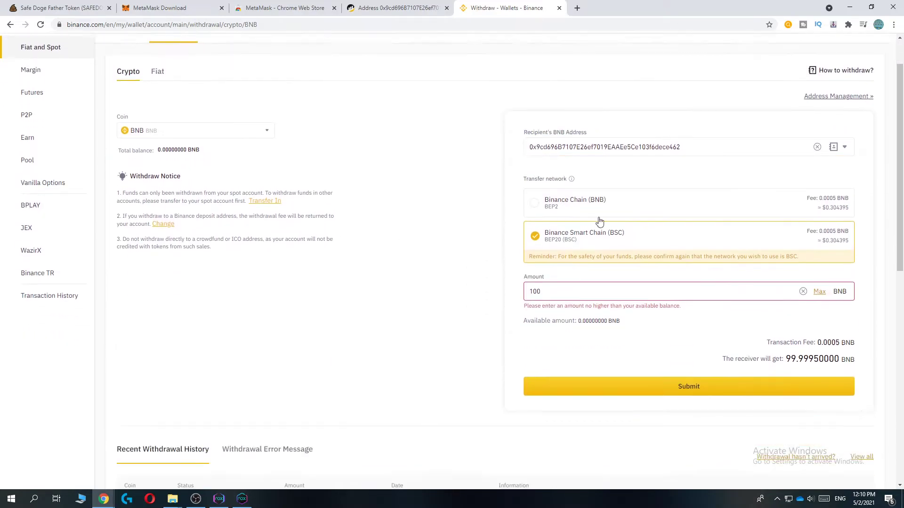
scroll(612, 217, down, 4)
scroll(626, 254, up, 4)
scroll(623, 306, down, 2)
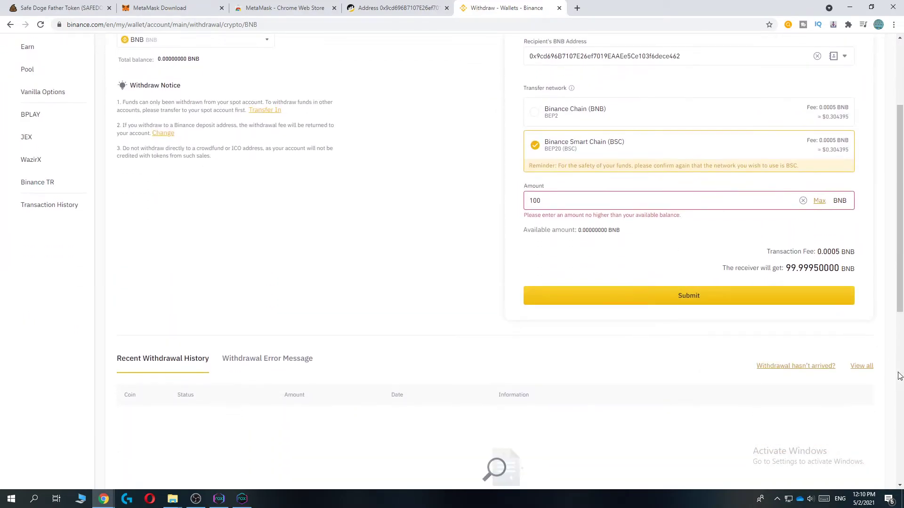
click(848, 24)
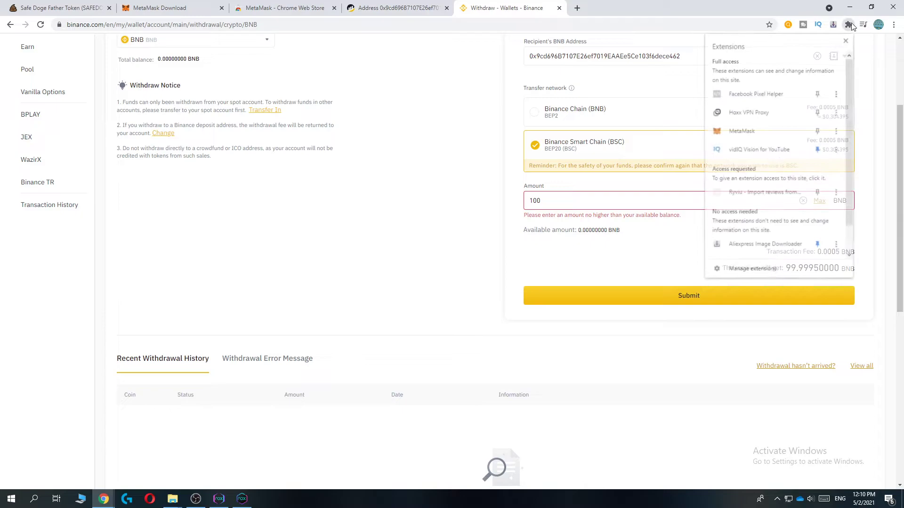
click(731, 133)
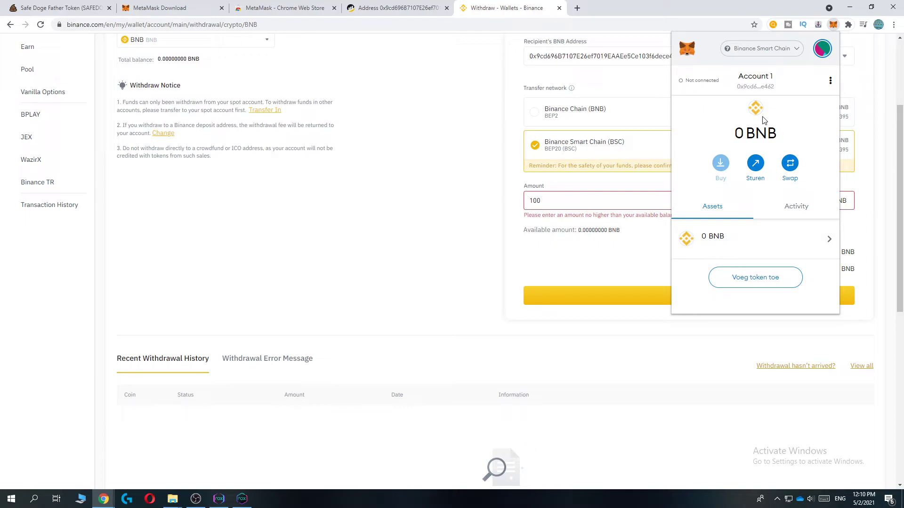
Load pancakeswap.finance in a new tab by typing pancake in the address bar
click(577, 8)
text(pa)
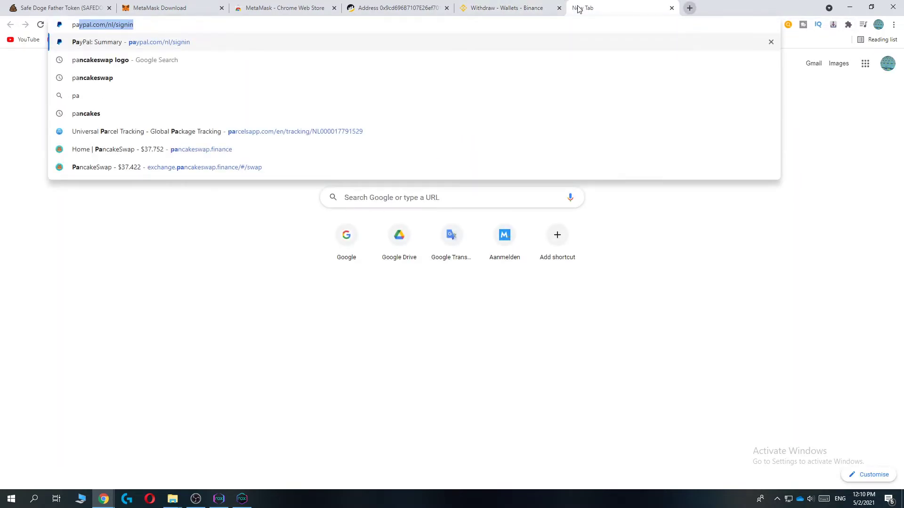
key(BackSpace)
text(ncka)
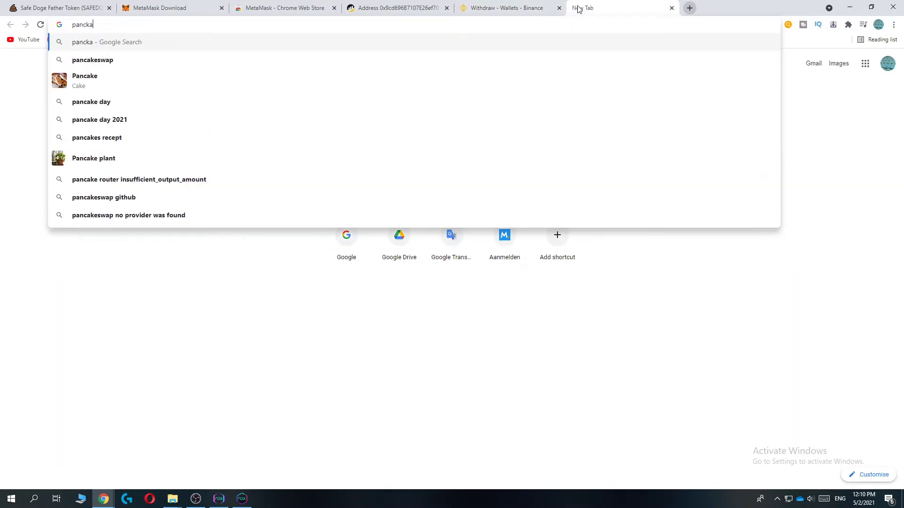
key(BackSpace)
key(BackSpace)
text(akeswap.finance)
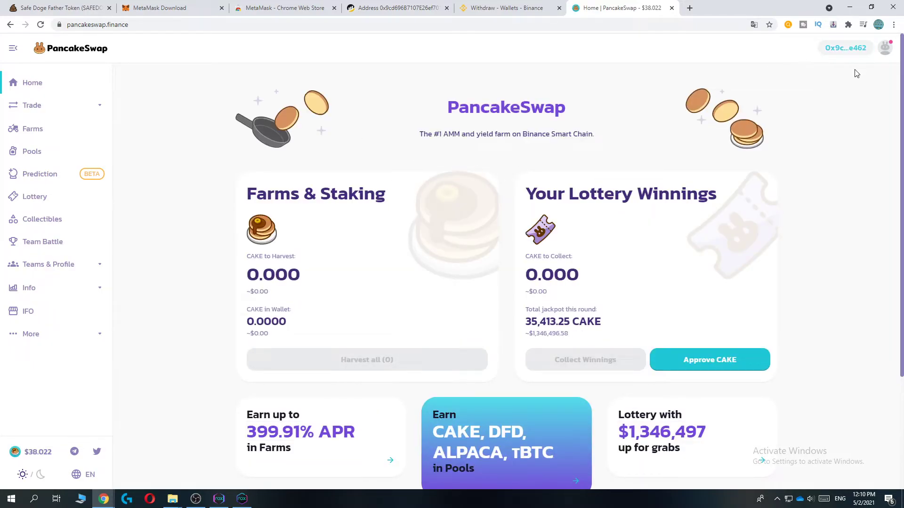
Log out of the wallet, reconnect with Metamask, and open the Trade Exchange page
click(837, 53)
click(451, 299)
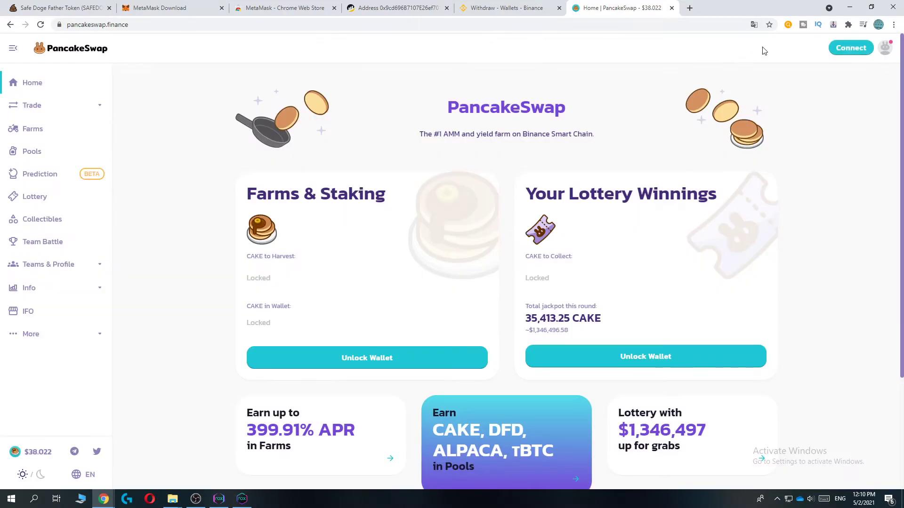
click(848, 49)
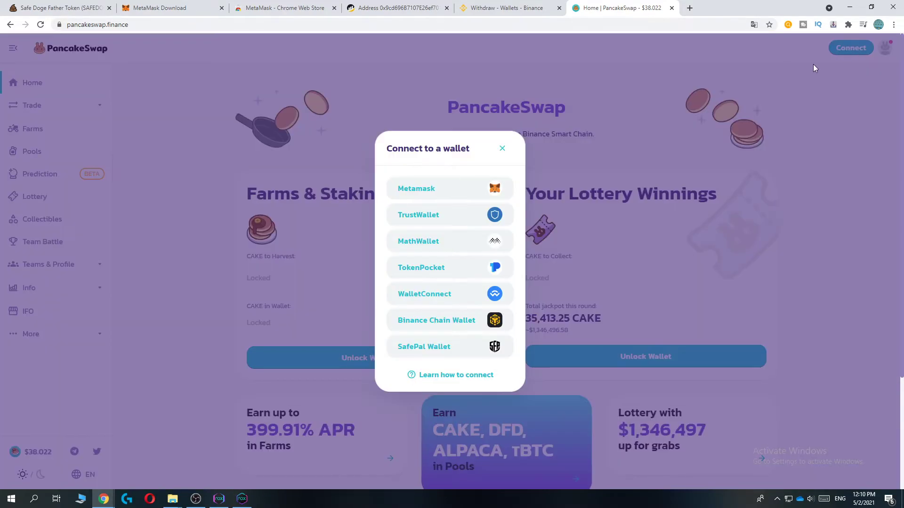
click(422, 193)
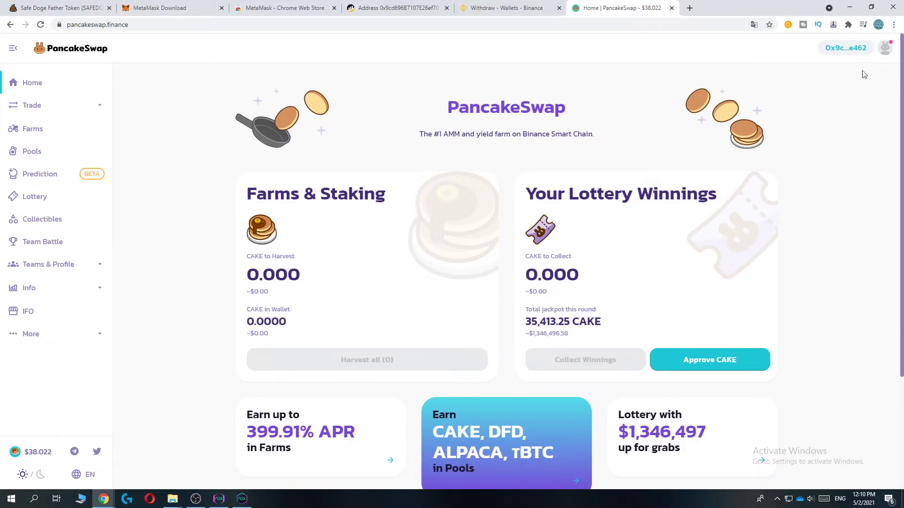
double_click(31, 105)
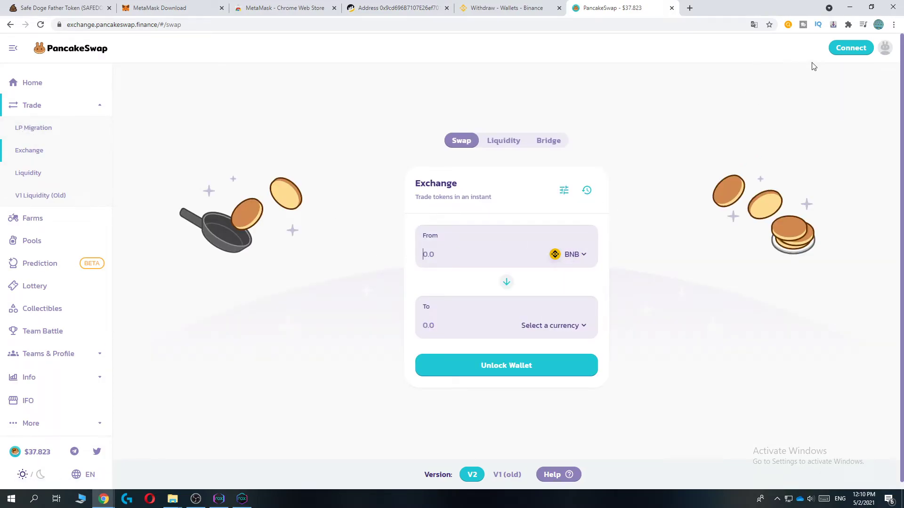
Connect Metamask to PancakeSwap, pin MetaMask to the toolbar, and check its 0 BNB balance
click(841, 50)
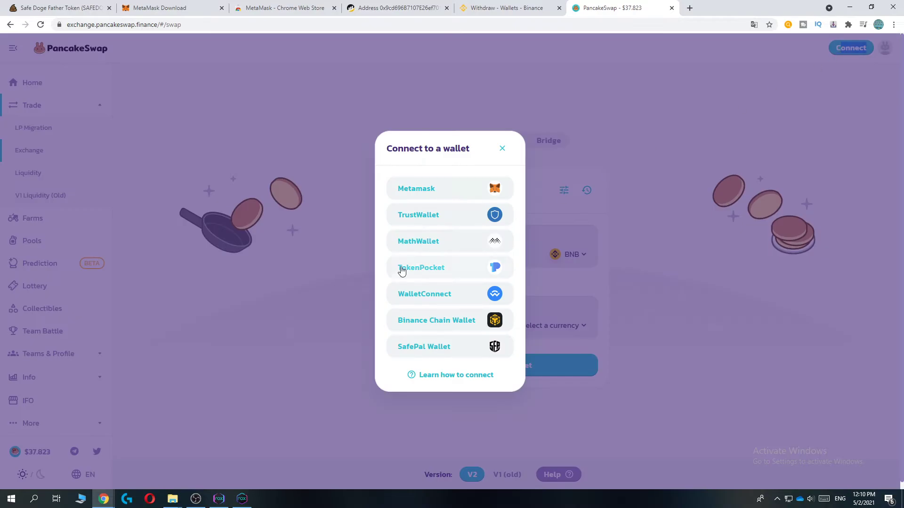
click(423, 190)
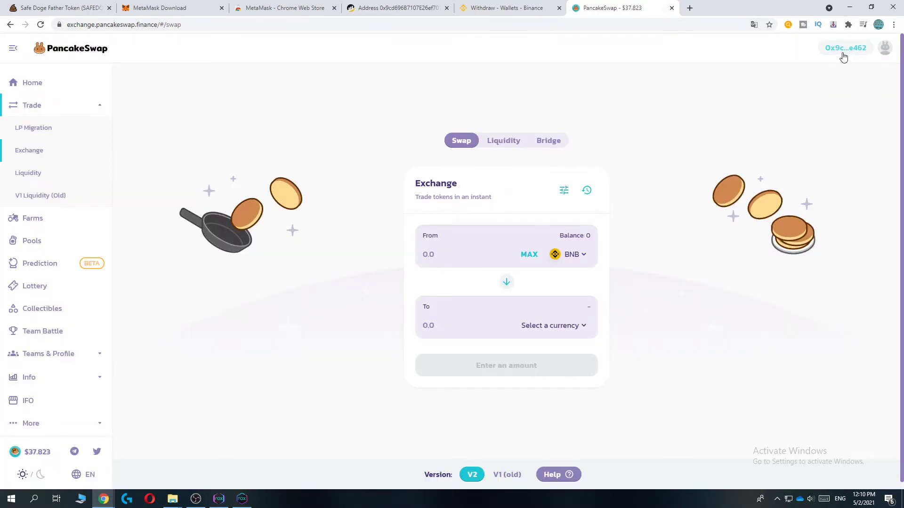
click(848, 24)
click(753, 128)
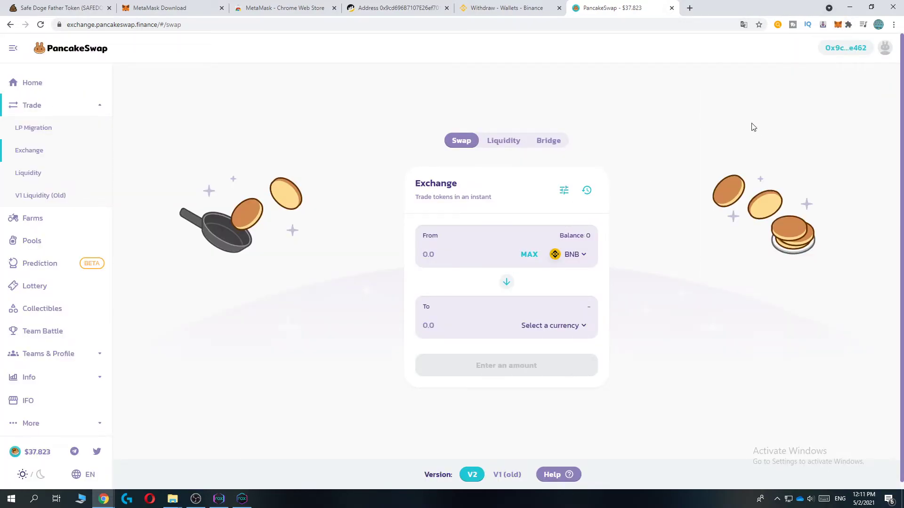
click(832, 24)
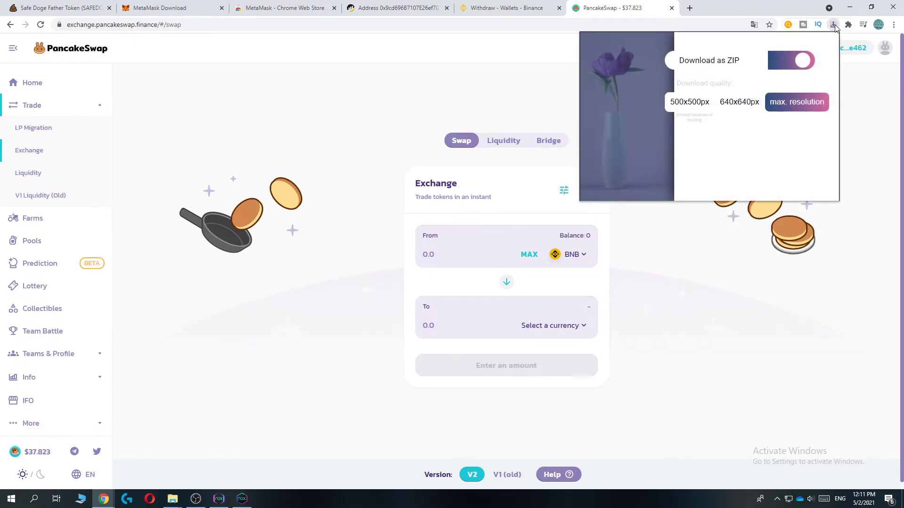
click(848, 79)
click(848, 25)
click(747, 137)
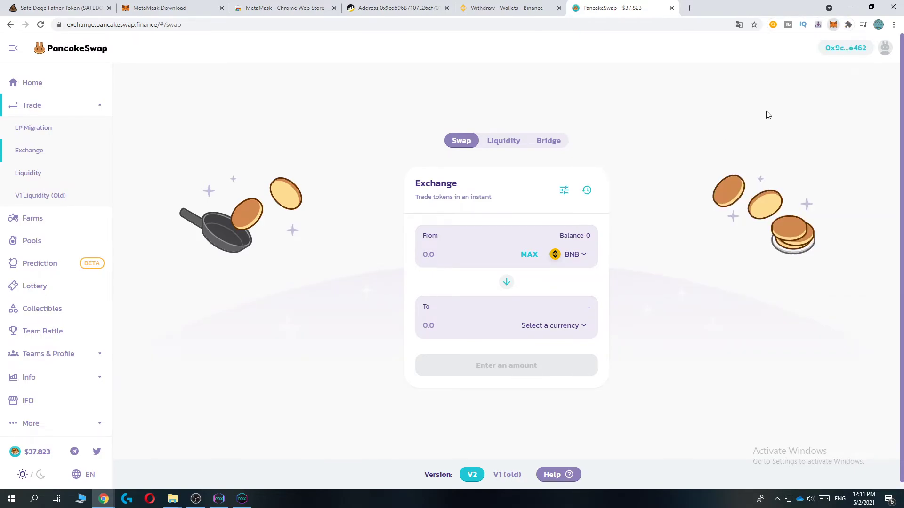
drag(732, 133, 788, 133)
click(795, 130)
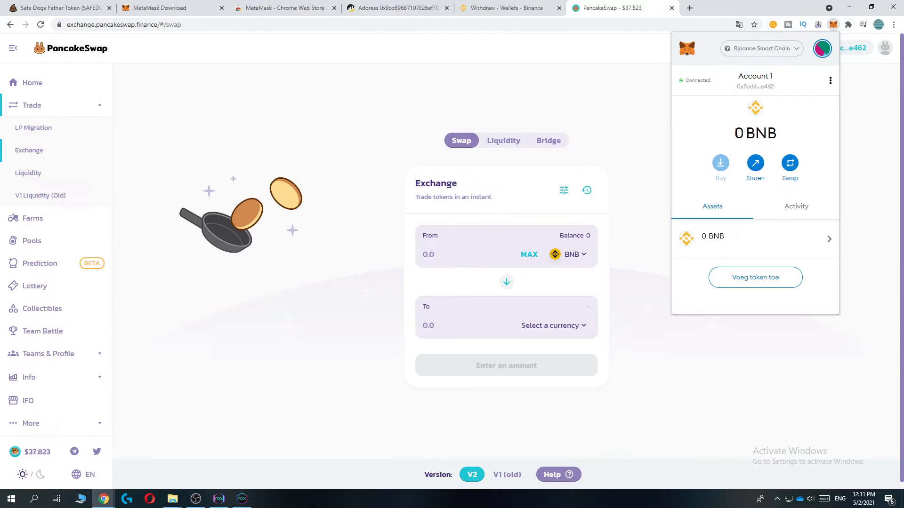
click(618, 128)
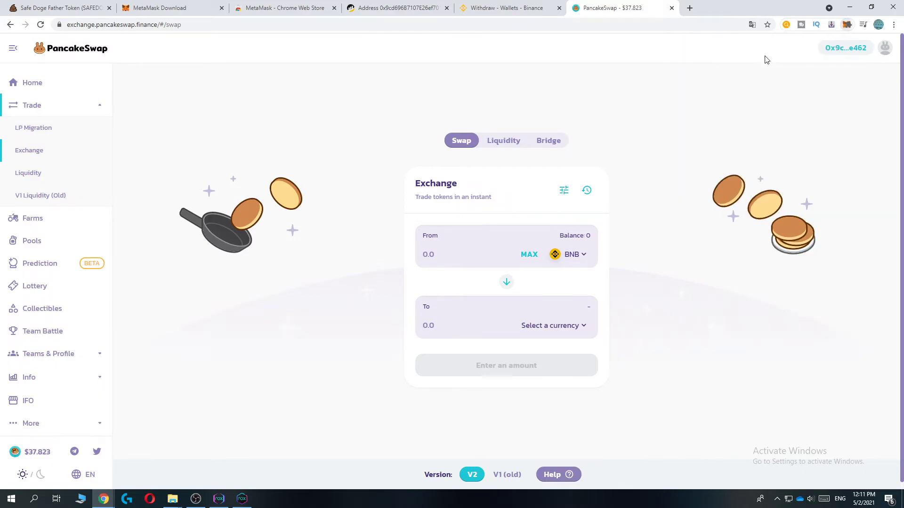
Enter 100 as the BNB From amount and open the To currency picker
click(449, 251)
text(100)
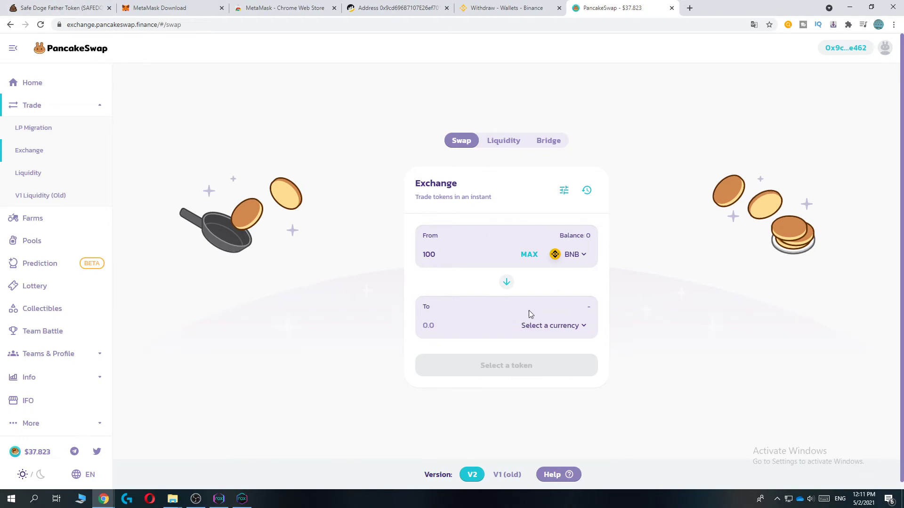
click(557, 329)
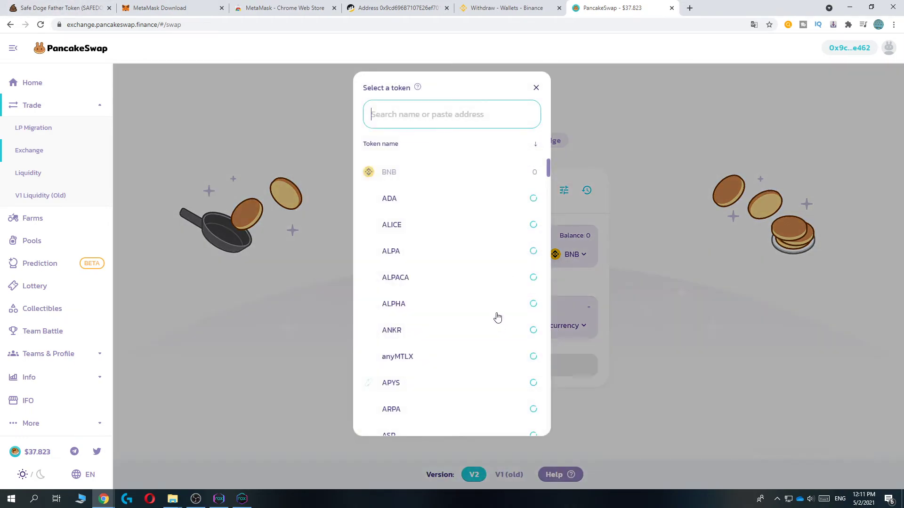
Copy the Safe Doge Father Token contract address from PooCoin and return to PancakeSwap
click(60, 8)
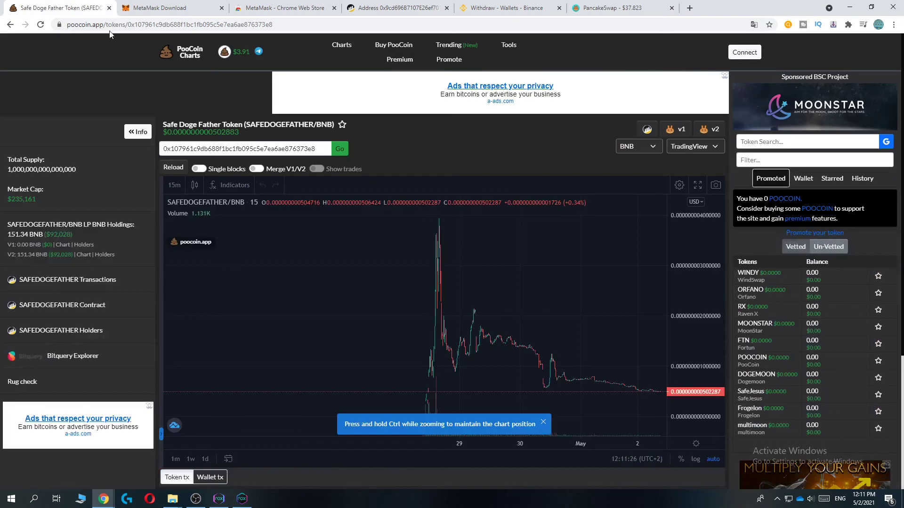
double_click(245, 147)
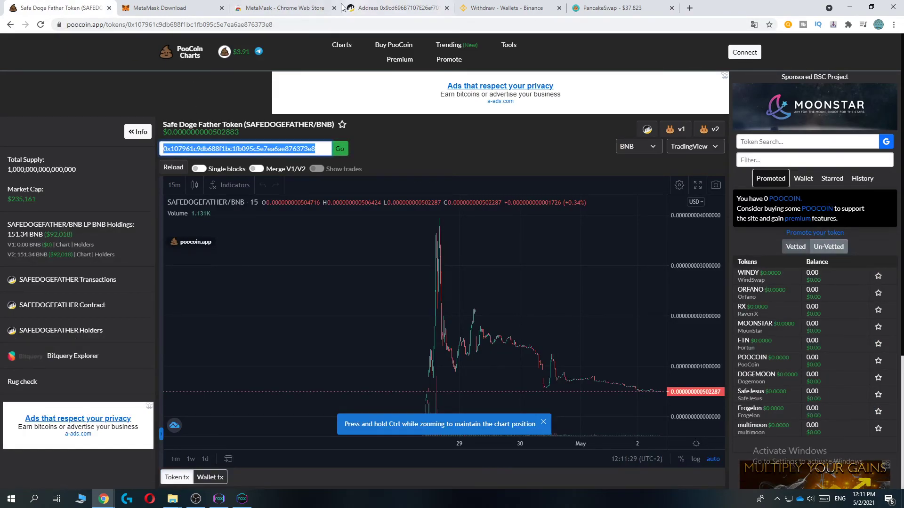
click(612, 8)
click(425, 115)
key(ctrl+v)
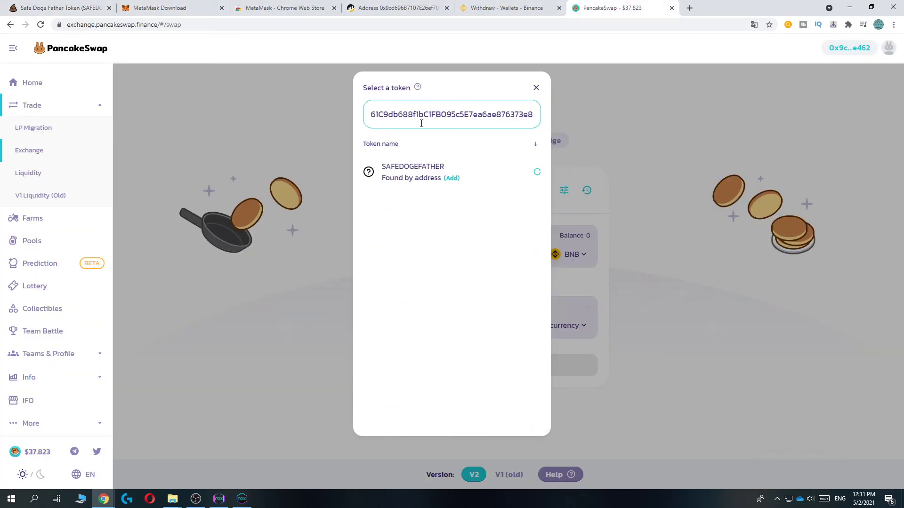
click(426, 185)
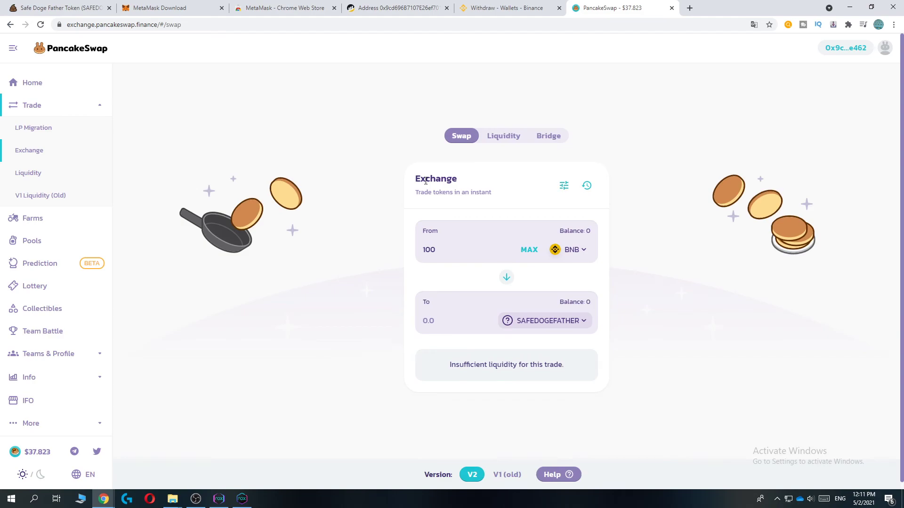
drag(426, 284, 443, 284)
double_click(444, 284)
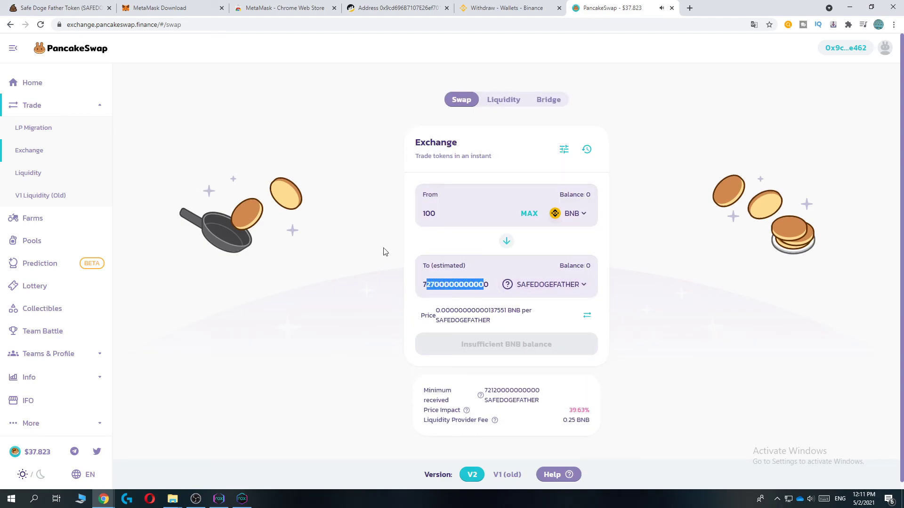
click(384, 251)
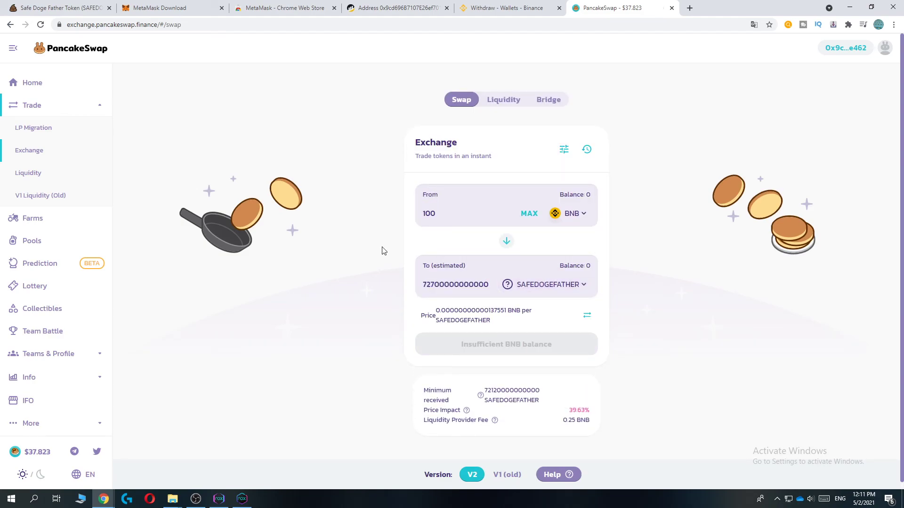